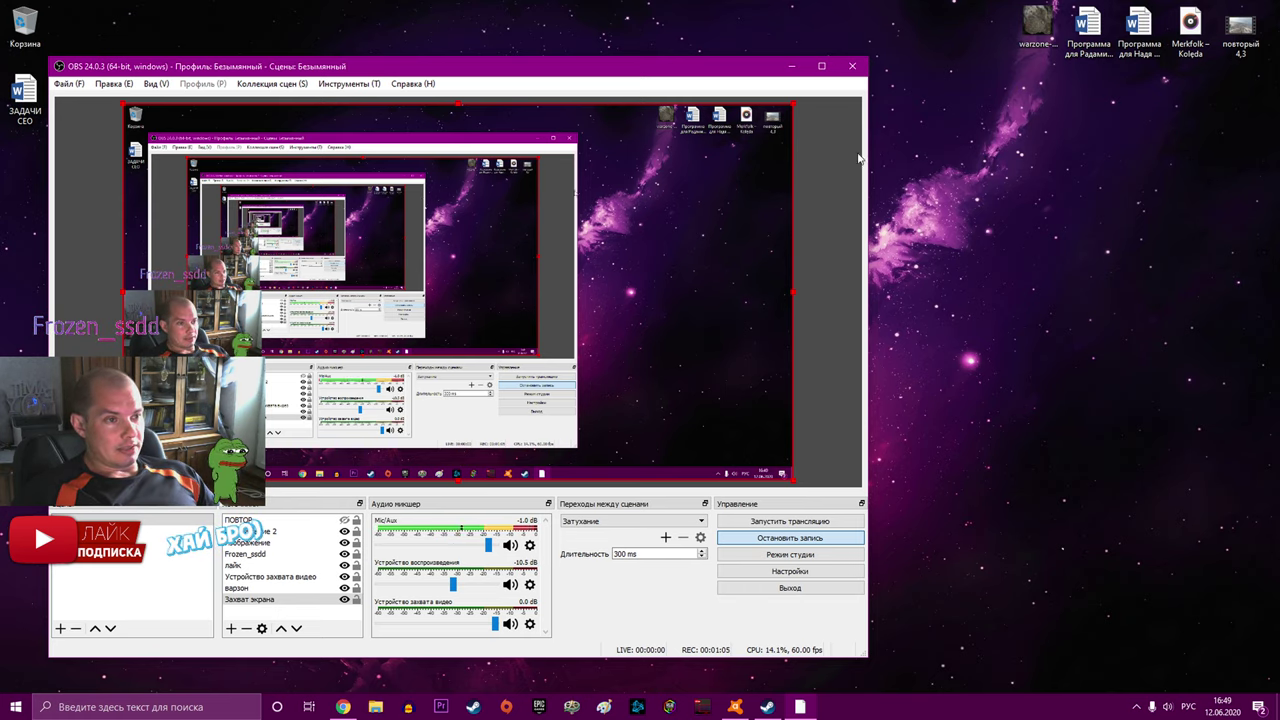
Step: Switch to Steam and open the local files properties of PLAYERUNKNOWN'S BATTLEGROUNDS from the library
{"action": "left_click", "coordinate": [791, 68]}
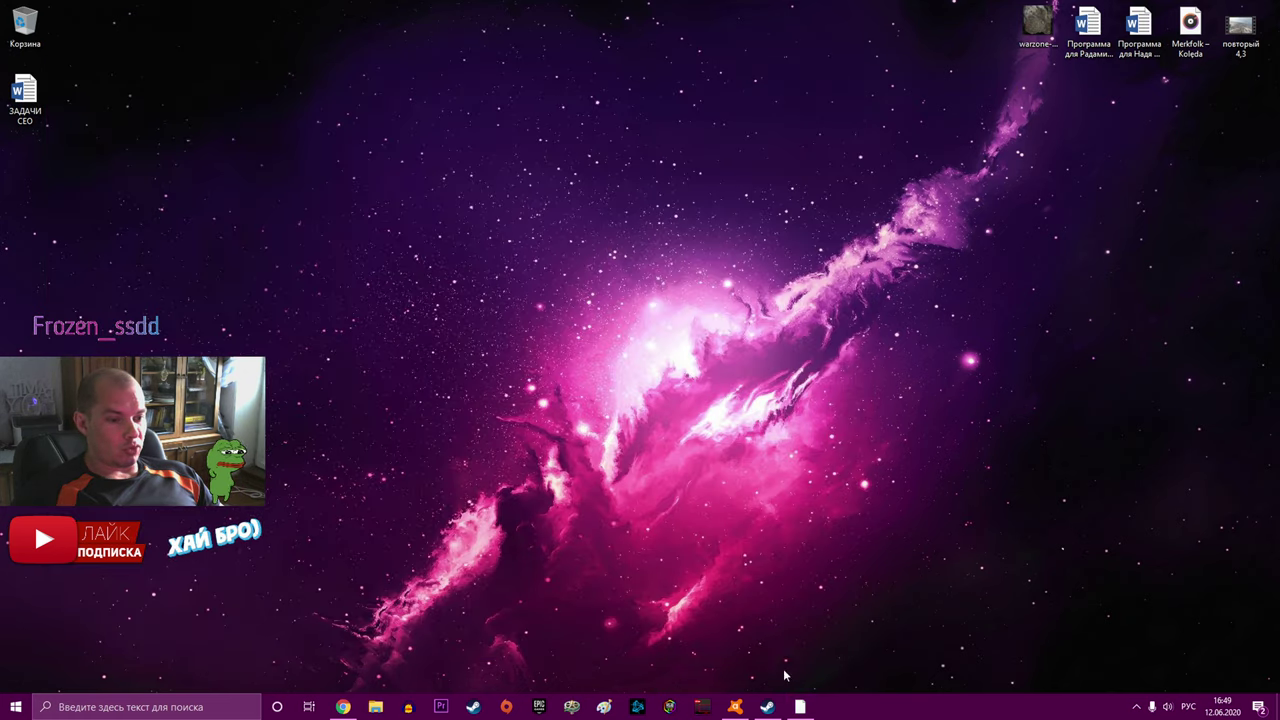
{"action": "left_click", "coordinate": [767, 706]}
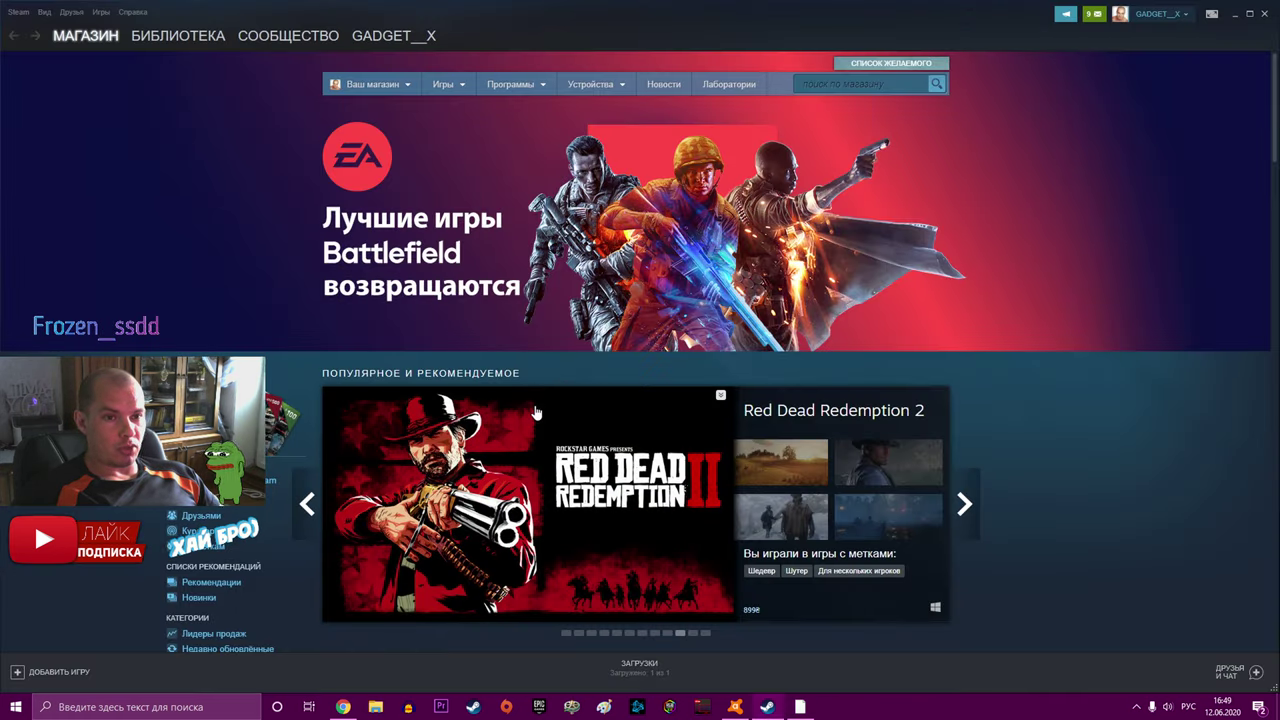
{"action": "left_click", "coordinate": [160, 36]}
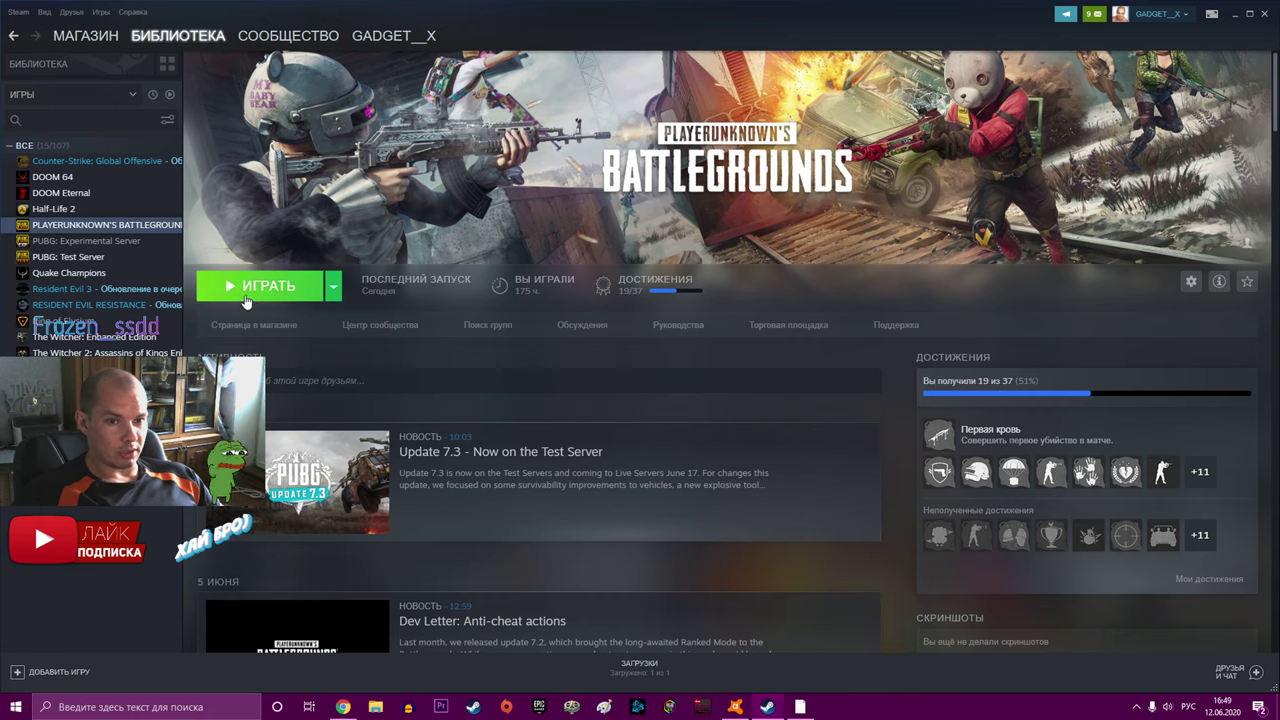
{"action": "left_click", "coordinate": [1191, 283]}
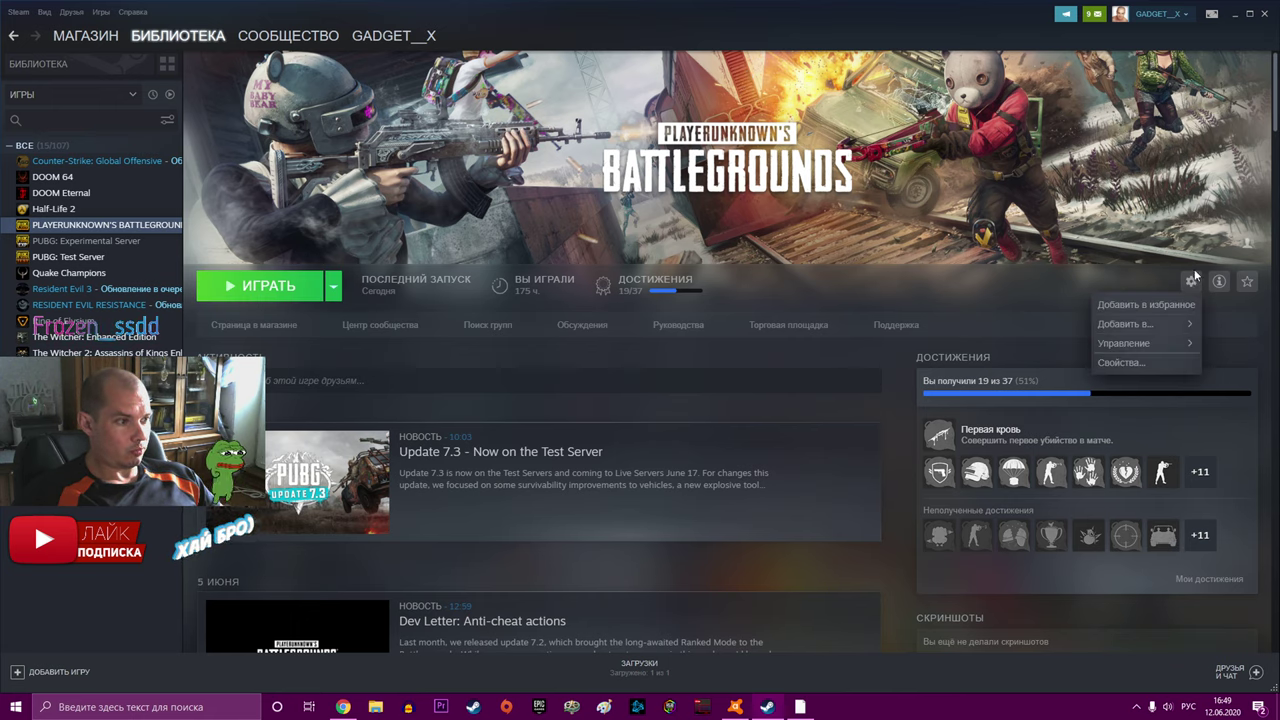
{"action": "left_click", "coordinate": [1150, 363]}
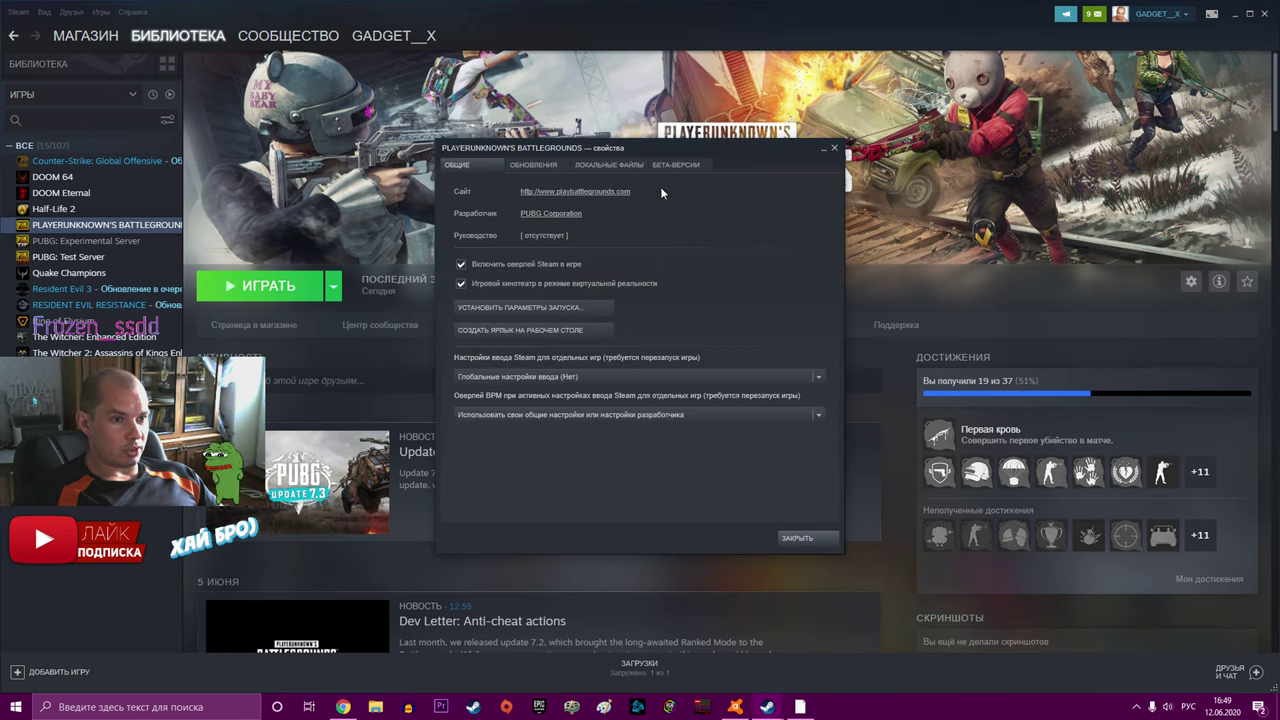
{"action": "left_click", "coordinate": [609, 164]}
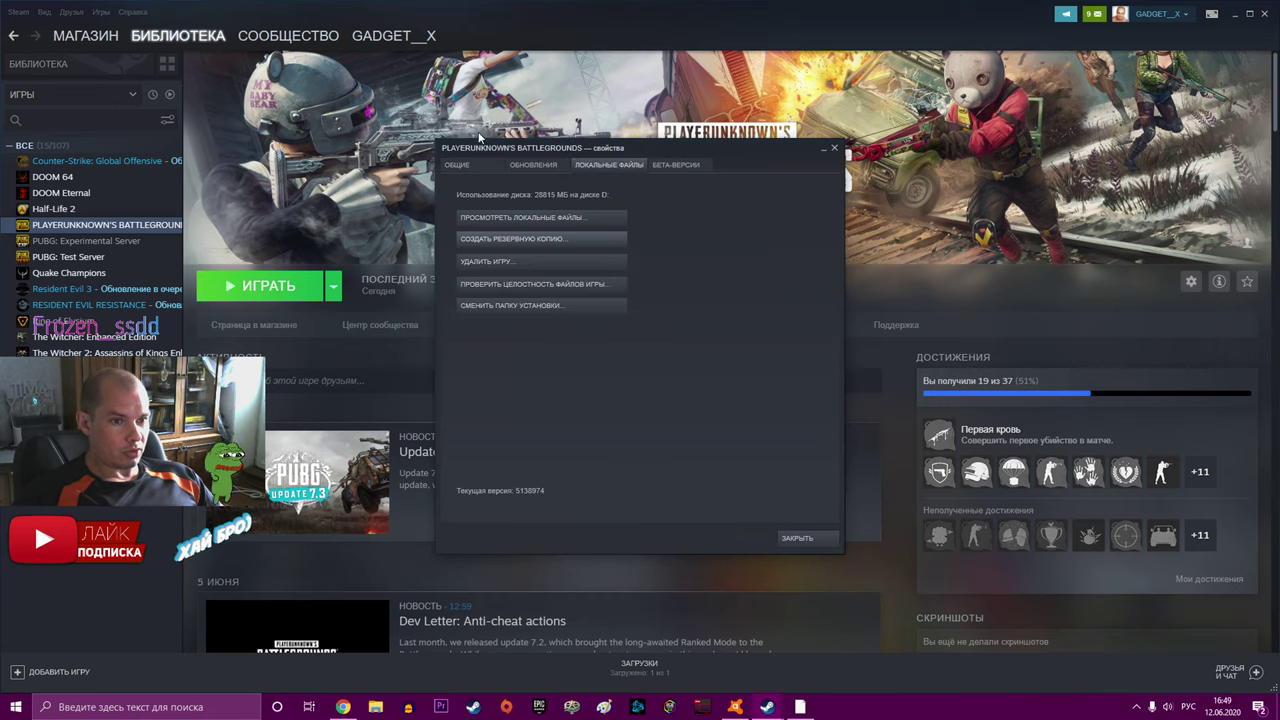
Step: Browse the game's local files and open the TslGame\Binaries\Win64 folder
{"action": "left_click_drag", "start_coordinate": [709, 152], "coordinate": [689, 154]}
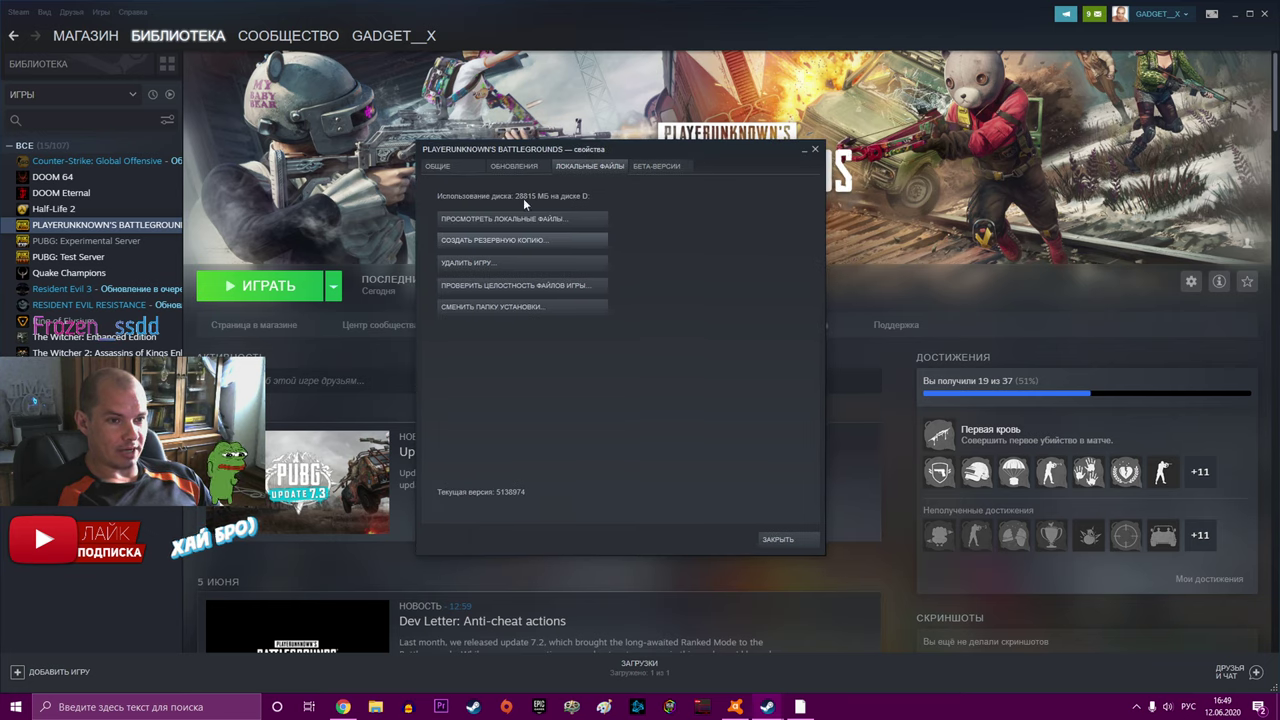
{"action": "left_click", "coordinate": [530, 217]}
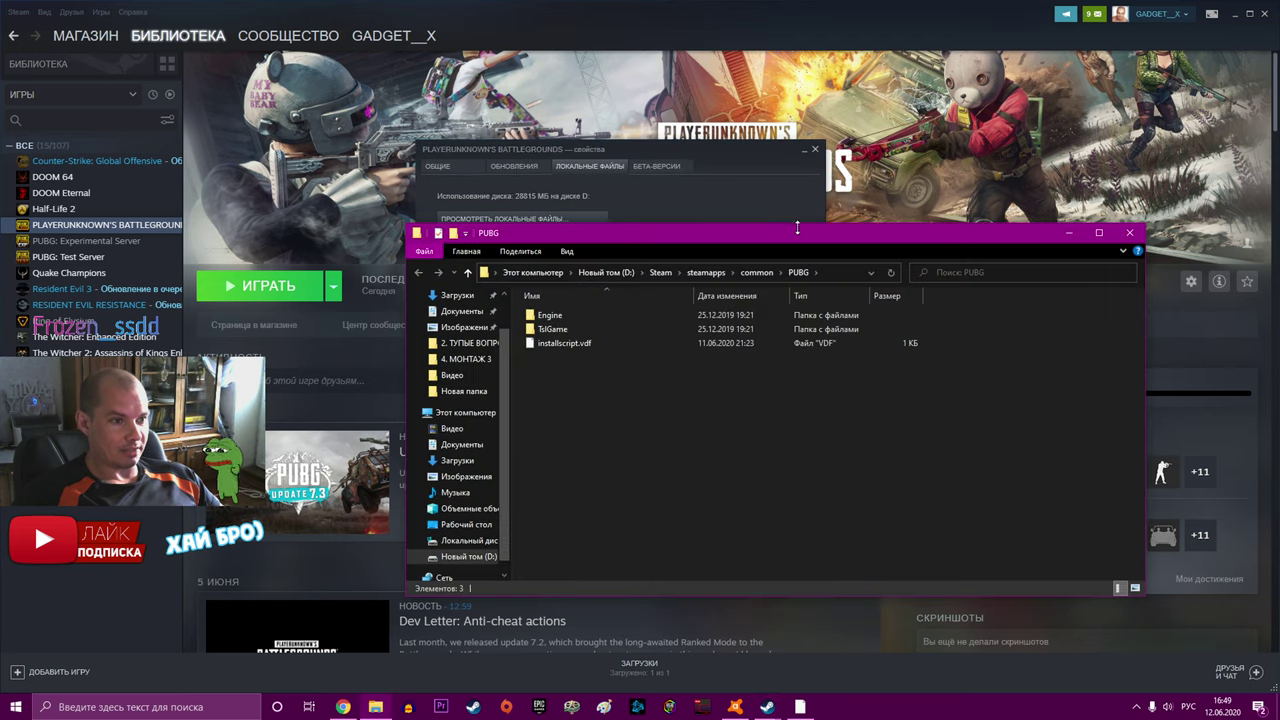
{"action": "left_click_drag", "start_coordinate": [797, 230], "coordinate": [732, 208]}
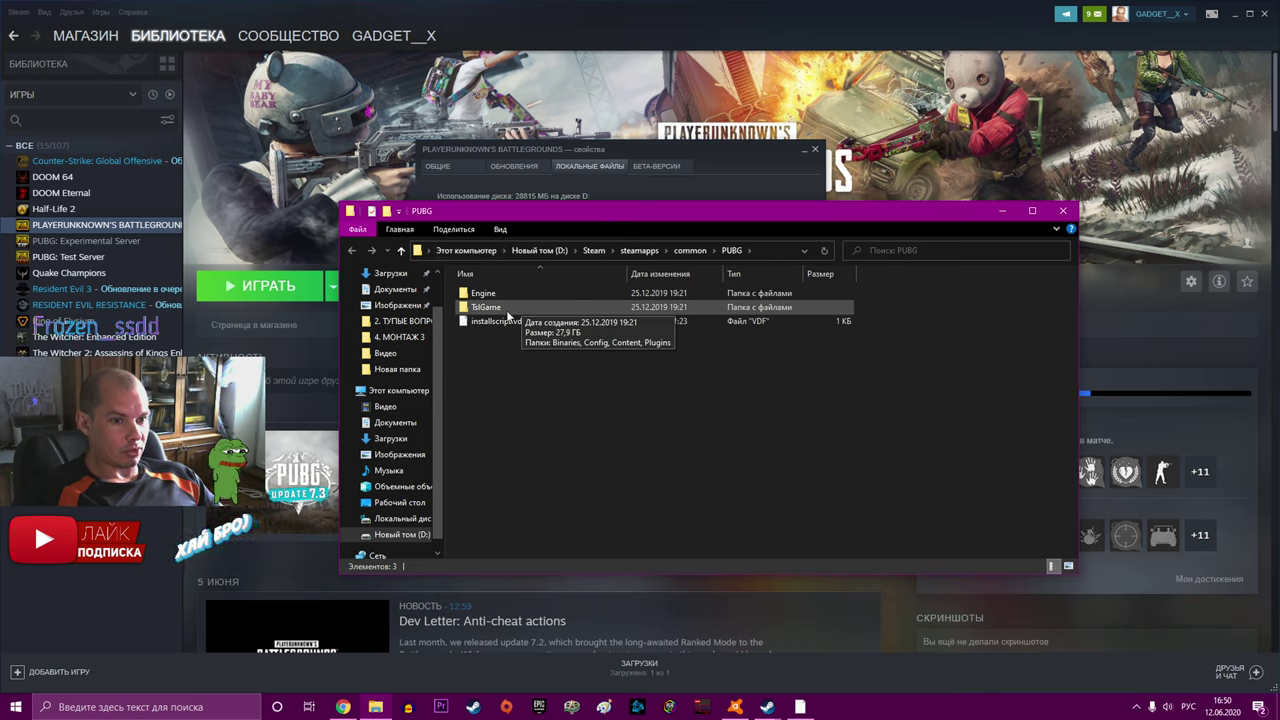
{"action": "double_click", "coordinate": [508, 315]}
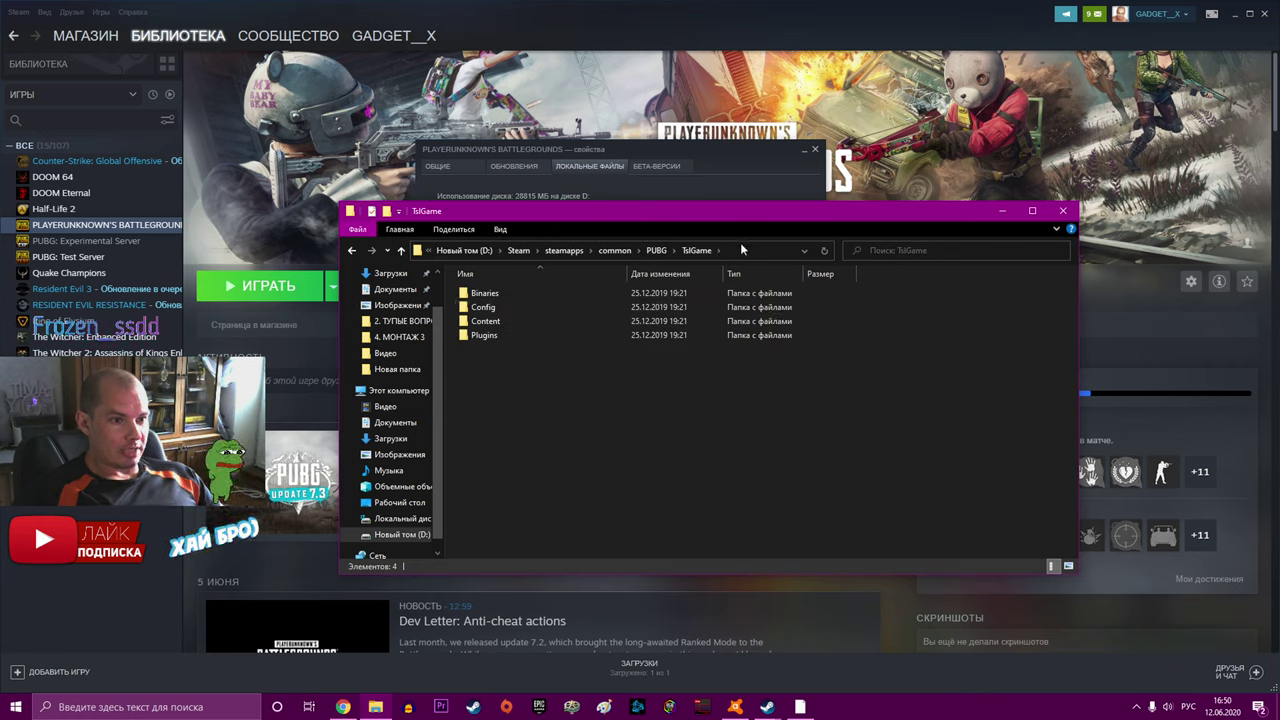
{"action": "double_click", "coordinate": [517, 294]}
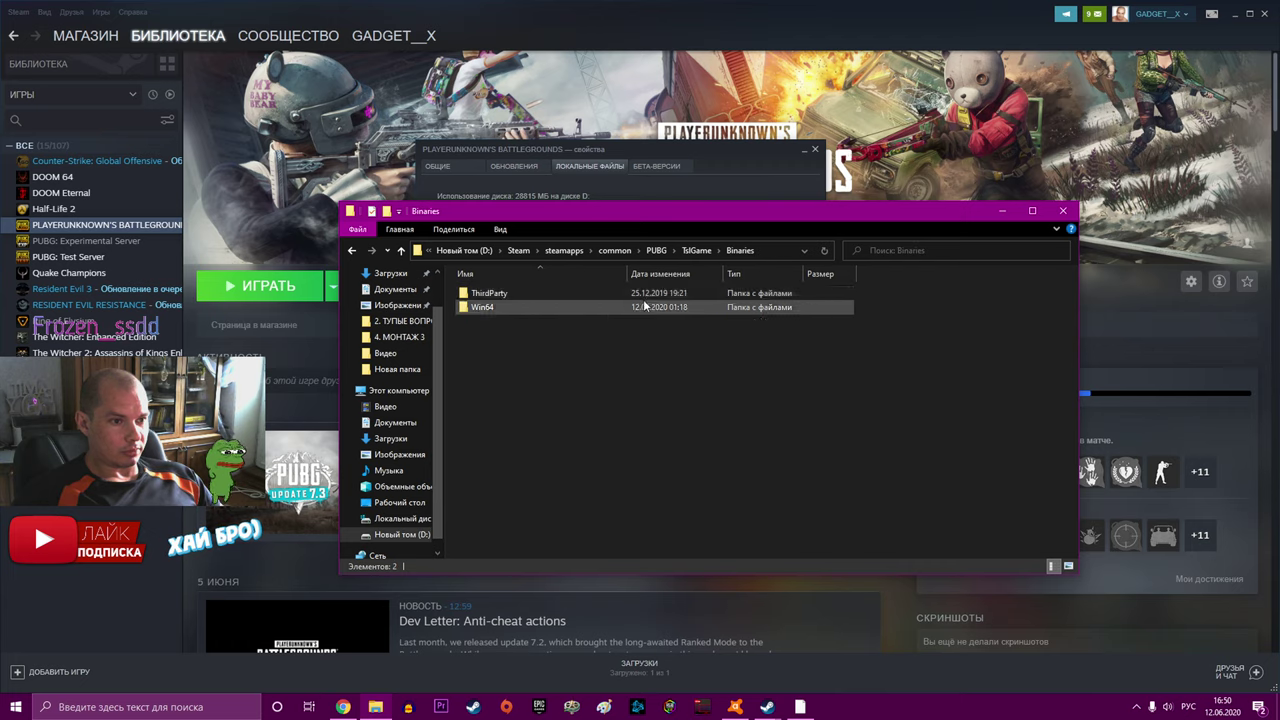
{"action": "left_click", "coordinate": [780, 248]}
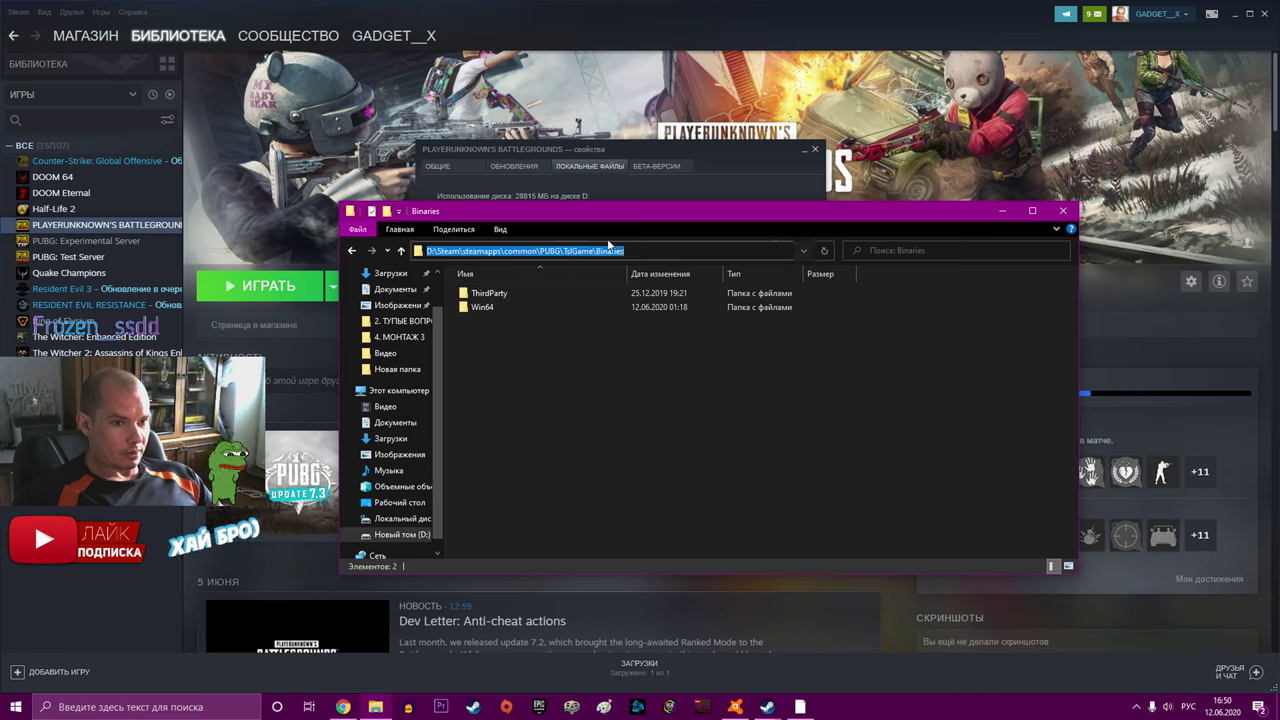
{"action": "double_click", "coordinate": [497, 308]}
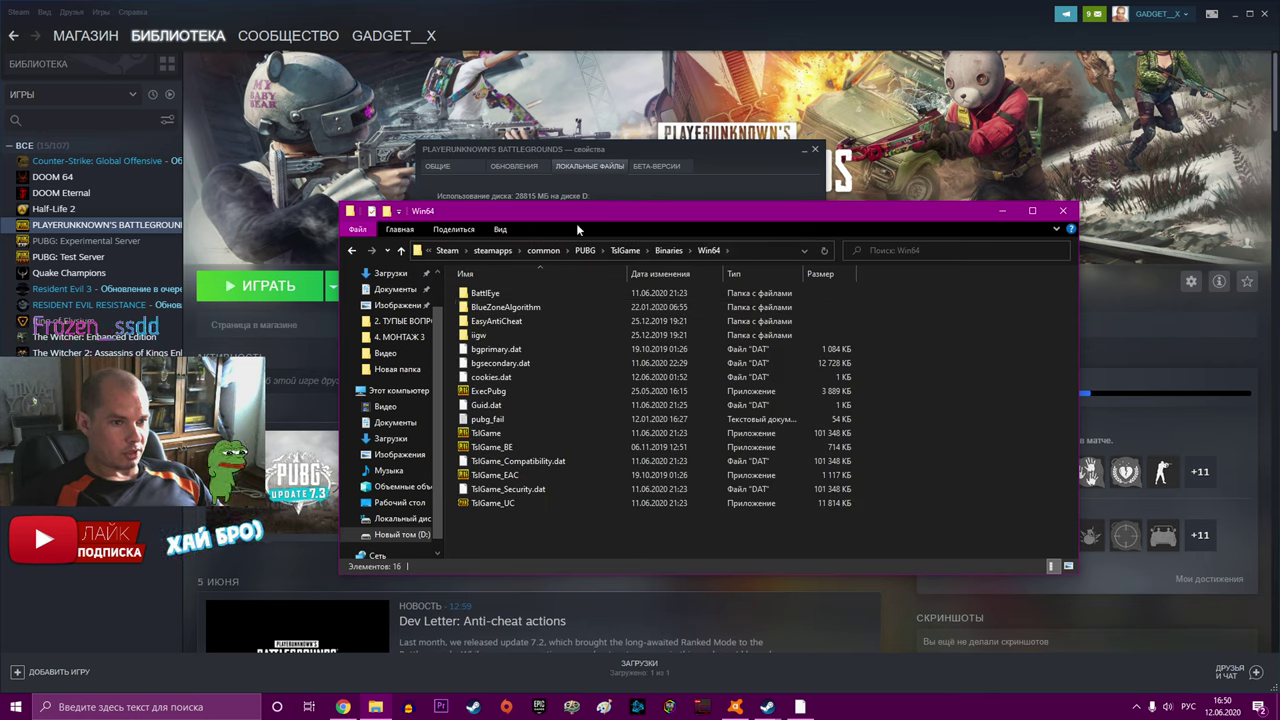
Step: Copy the full path of the Win64 folder, D:\Steam\steamapps\common\PUBG\TslGame\Binaries\Win64
{"action": "left_click", "coordinate": [751, 254]}
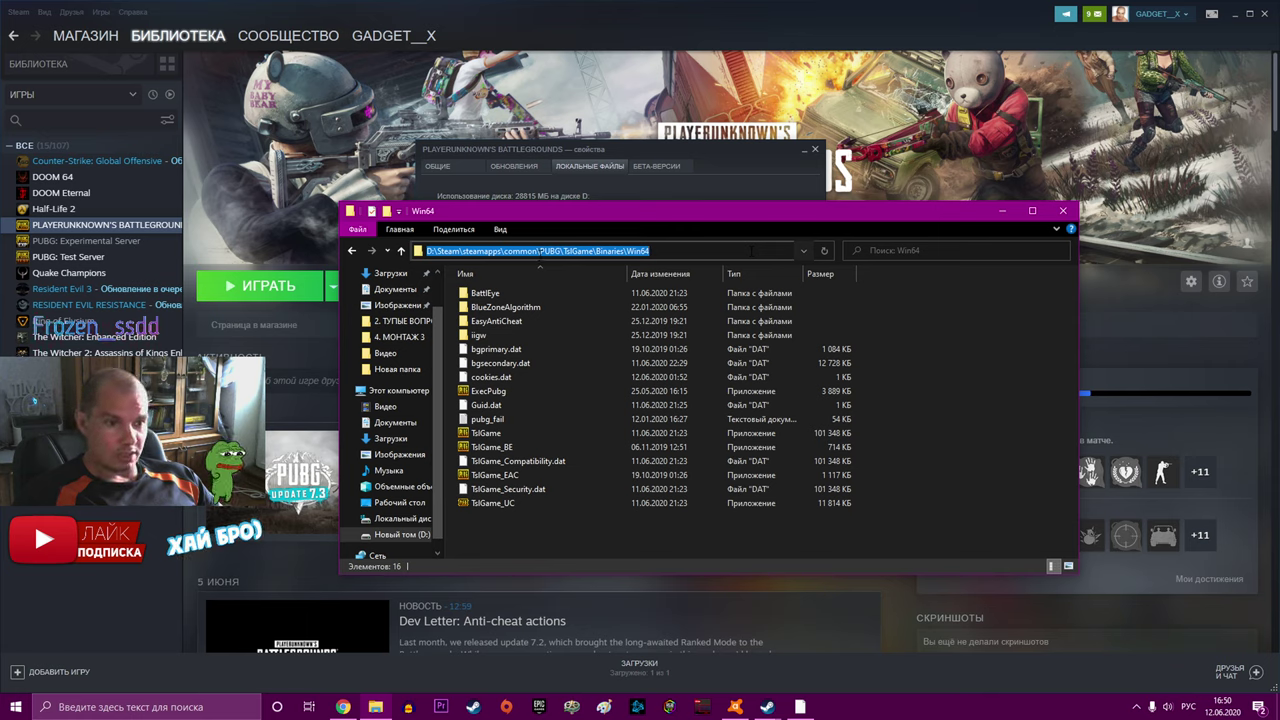
{"action": "right_click", "coordinate": [540, 251]}
{"action": "left_click", "coordinate": [594, 297]}
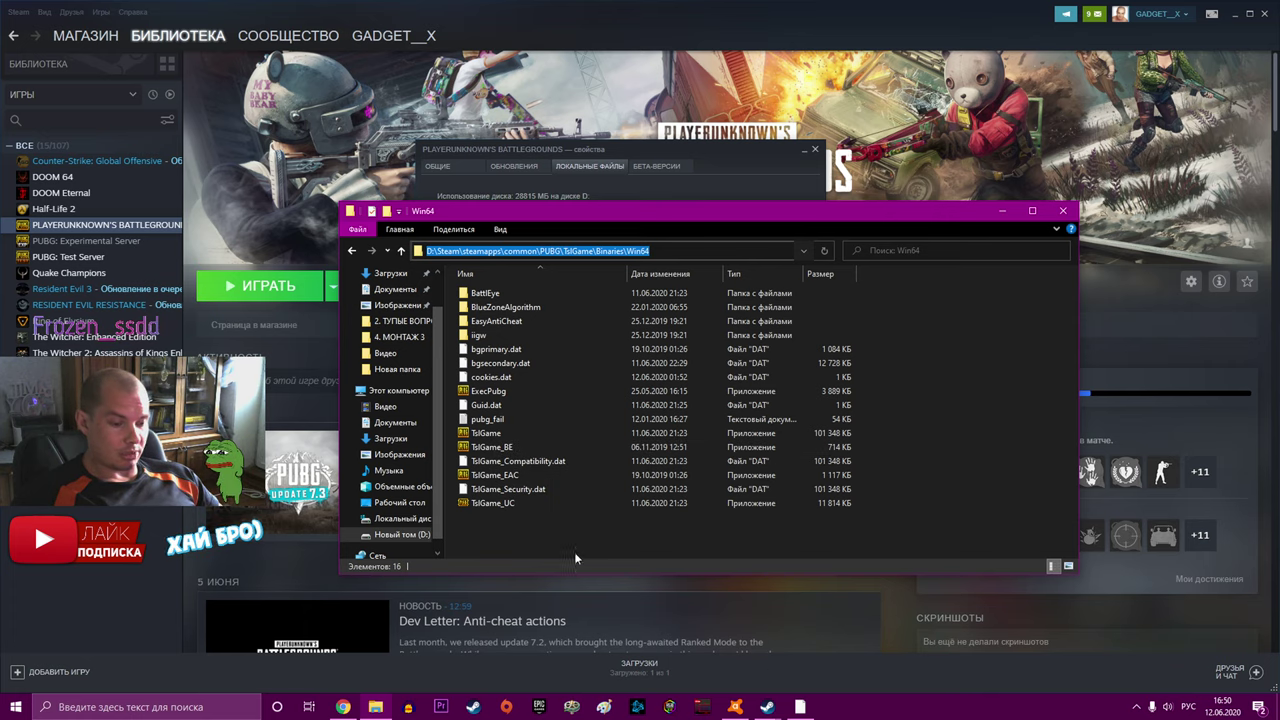
Step: Switch to Avast Free Antivirus and open the exclusions list in its general settings
{"action": "mouse_move", "coordinate": [737, 713]}
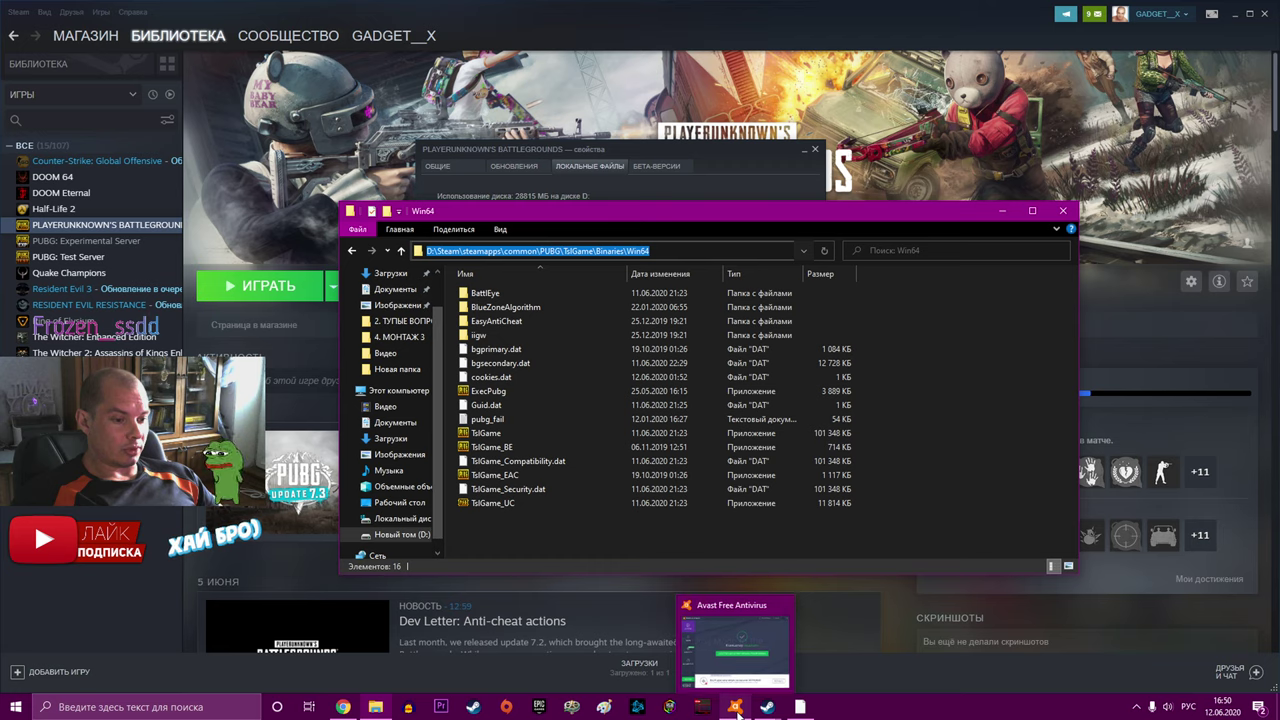
{"action": "left_click", "coordinate": [735, 706]}
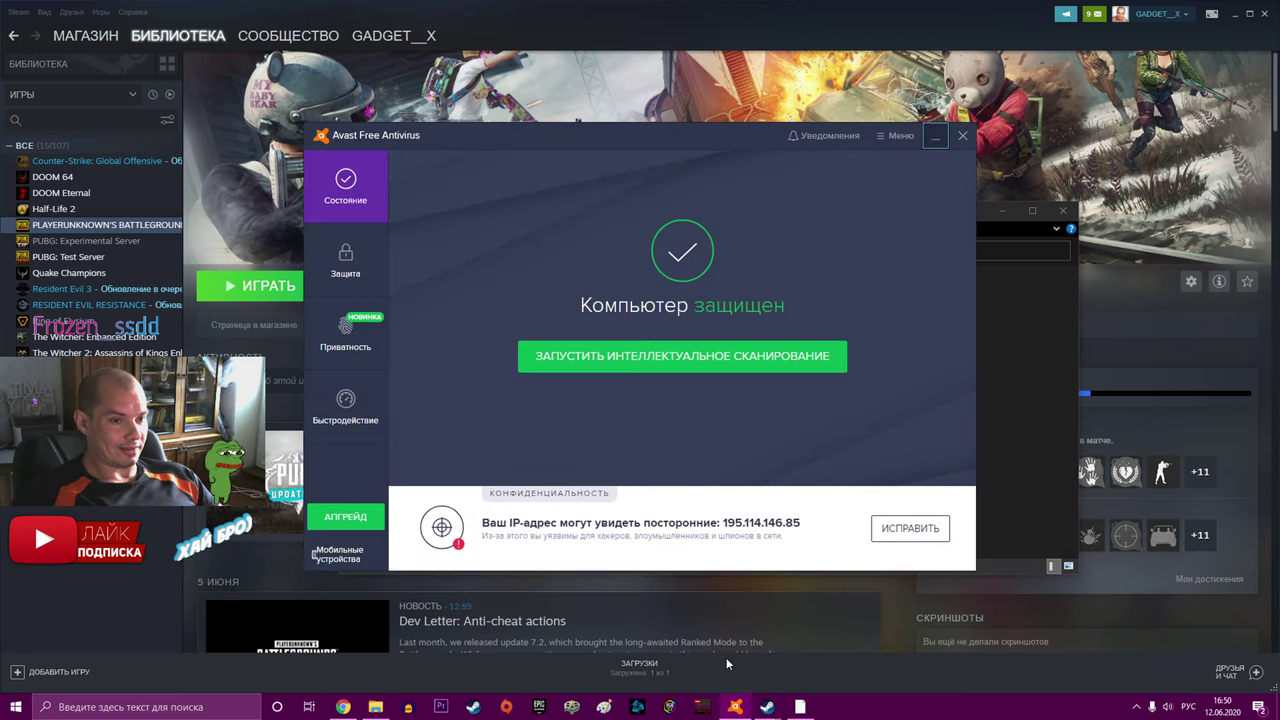
{"action": "left_click", "coordinate": [890, 135]}
{"action": "left_click", "coordinate": [779, 280]}
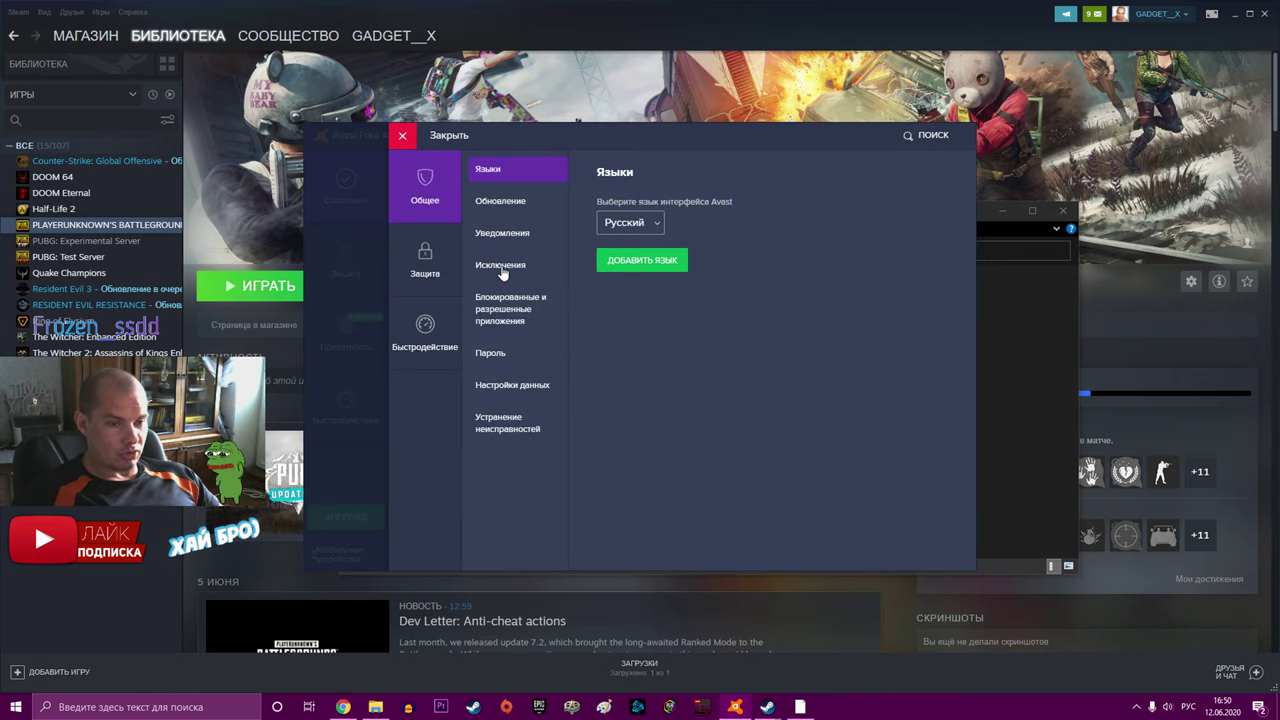
{"action": "left_click", "coordinate": [502, 266]}
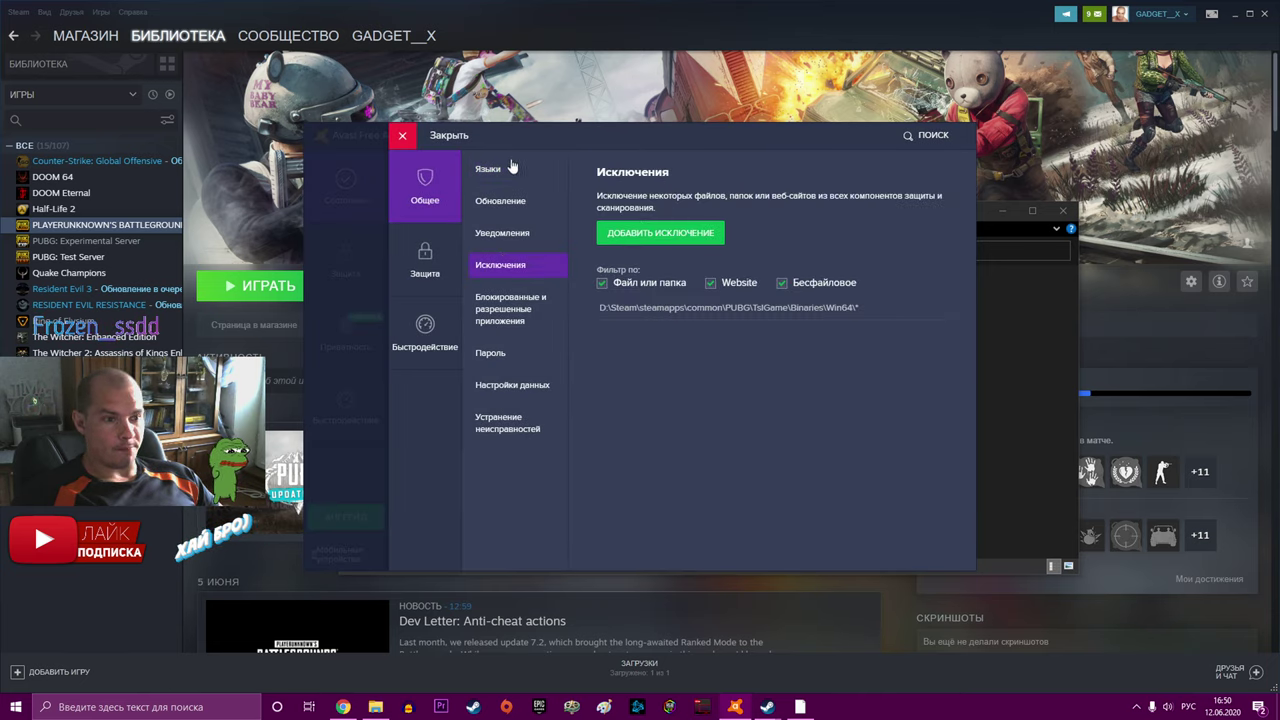
Step: Compare the exclusion path already listed in the antivirus with the Win64 folder in File Explorer
{"action": "left_click", "coordinate": [862, 308]}
{"action": "left_click_drag", "start_coordinate": [860, 308], "coordinate": [599, 308]}
{"action": "key", "text": "ctrl+c"}
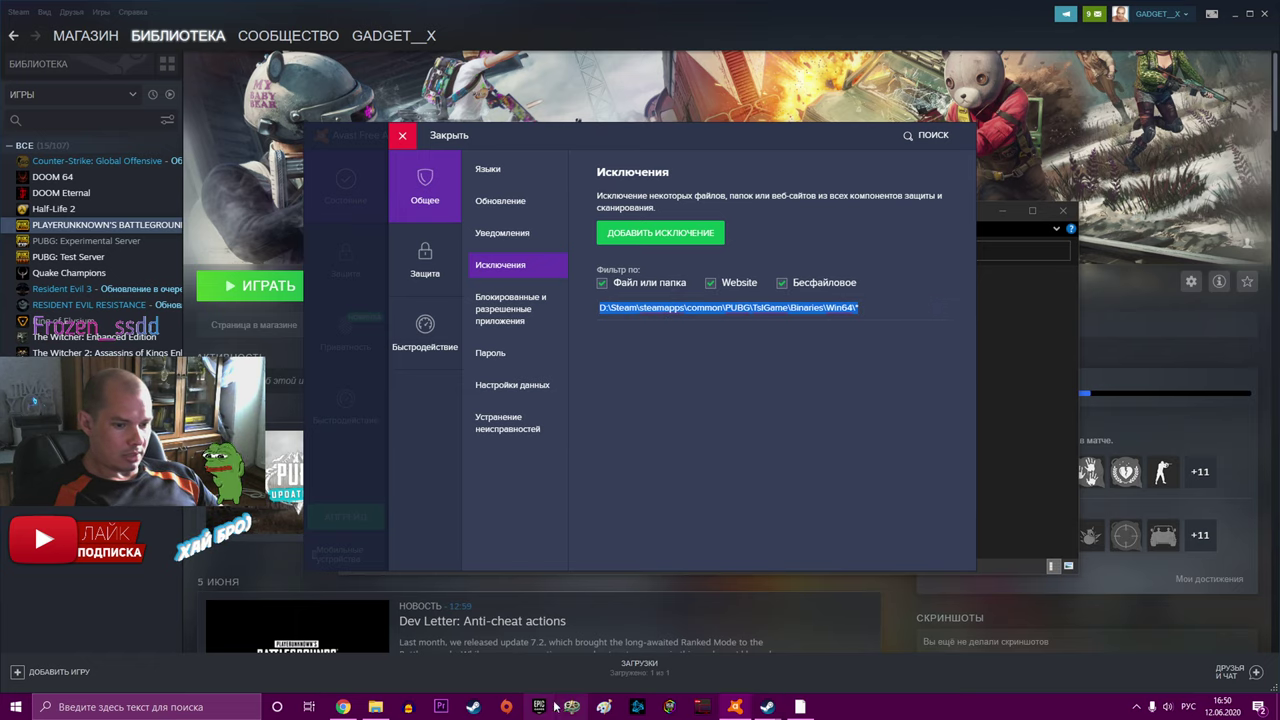
{"action": "left_click", "coordinate": [376, 706]}
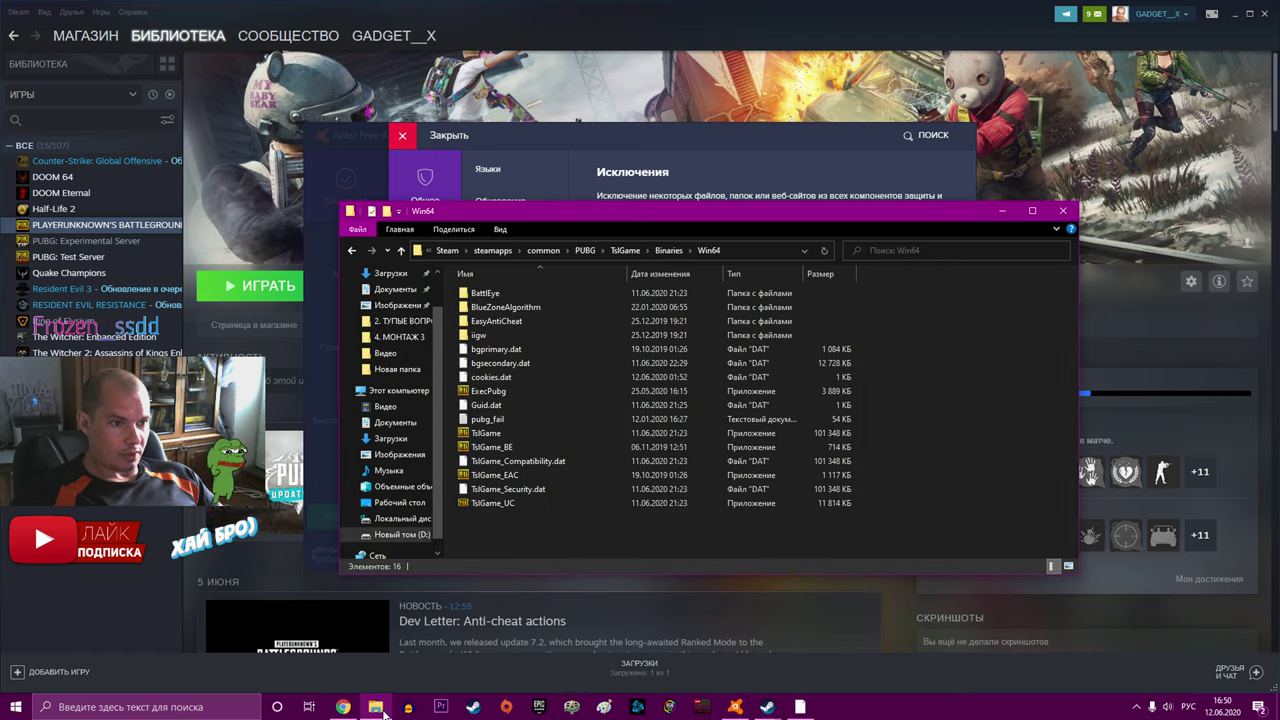
{"action": "left_click", "coordinate": [384, 710]}
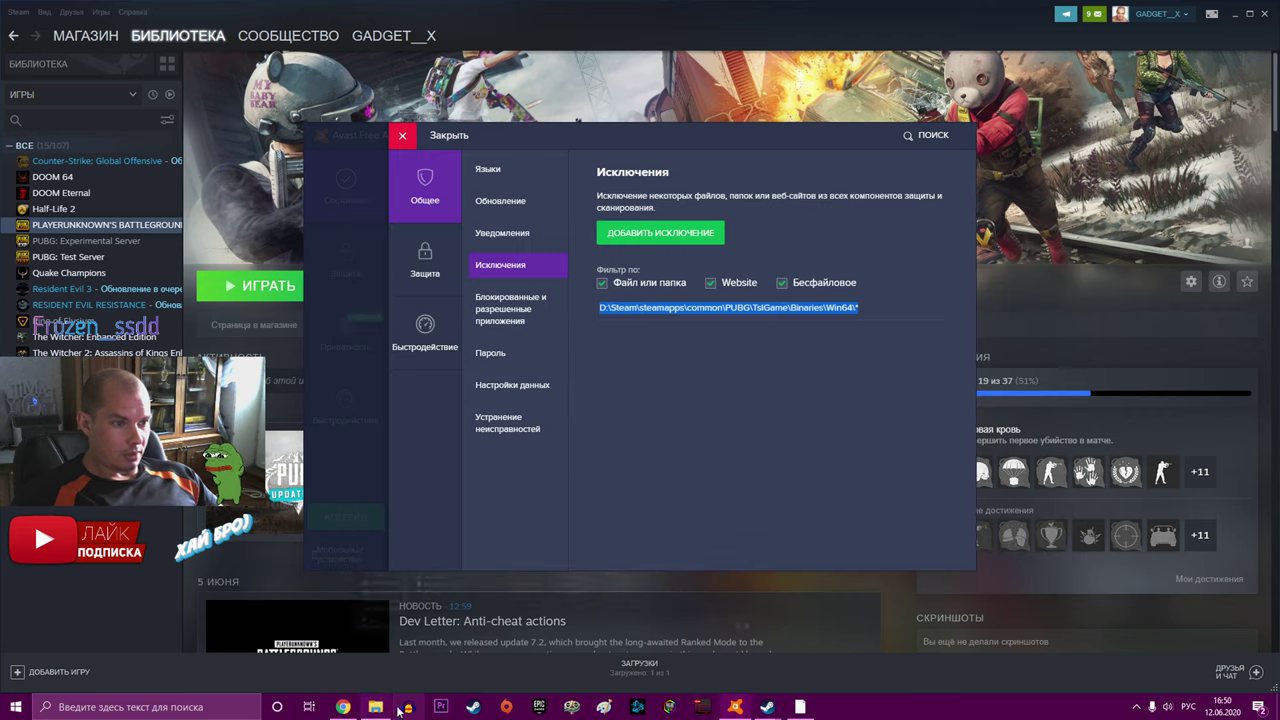
Step: Fill in a new exclusion for D:\Steam\steamapps\common\PUBG\TslGame\Binaries\Win64 and dismiss the dialog without adding it
{"action": "left_click", "coordinate": [652, 234]}
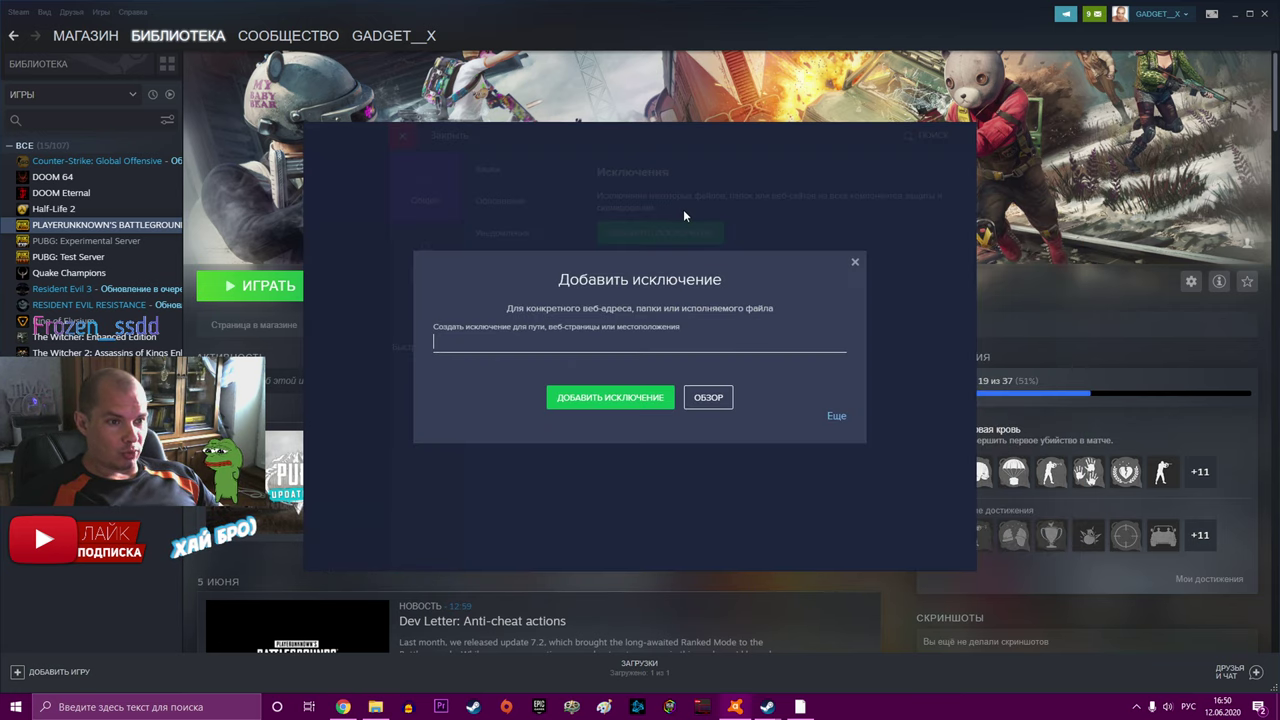
{"action": "left_click", "coordinate": [465, 342]}
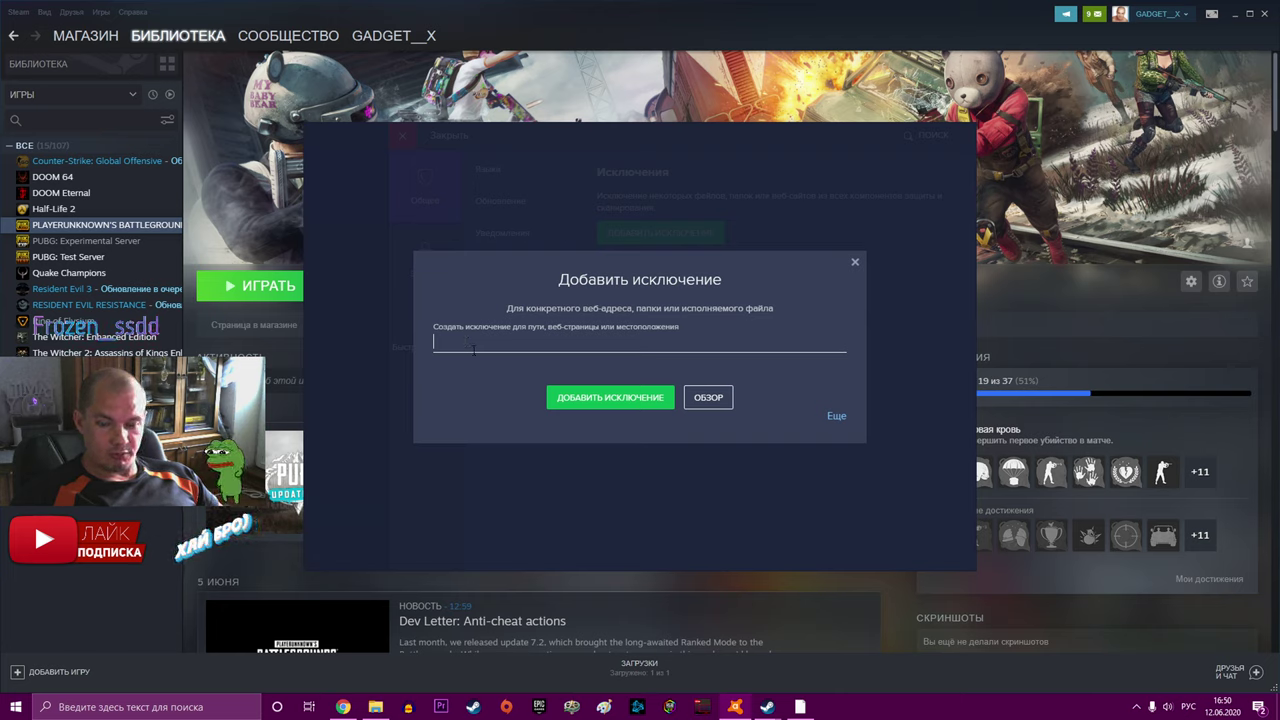
{"action": "key", "text": "ctrl+v"}
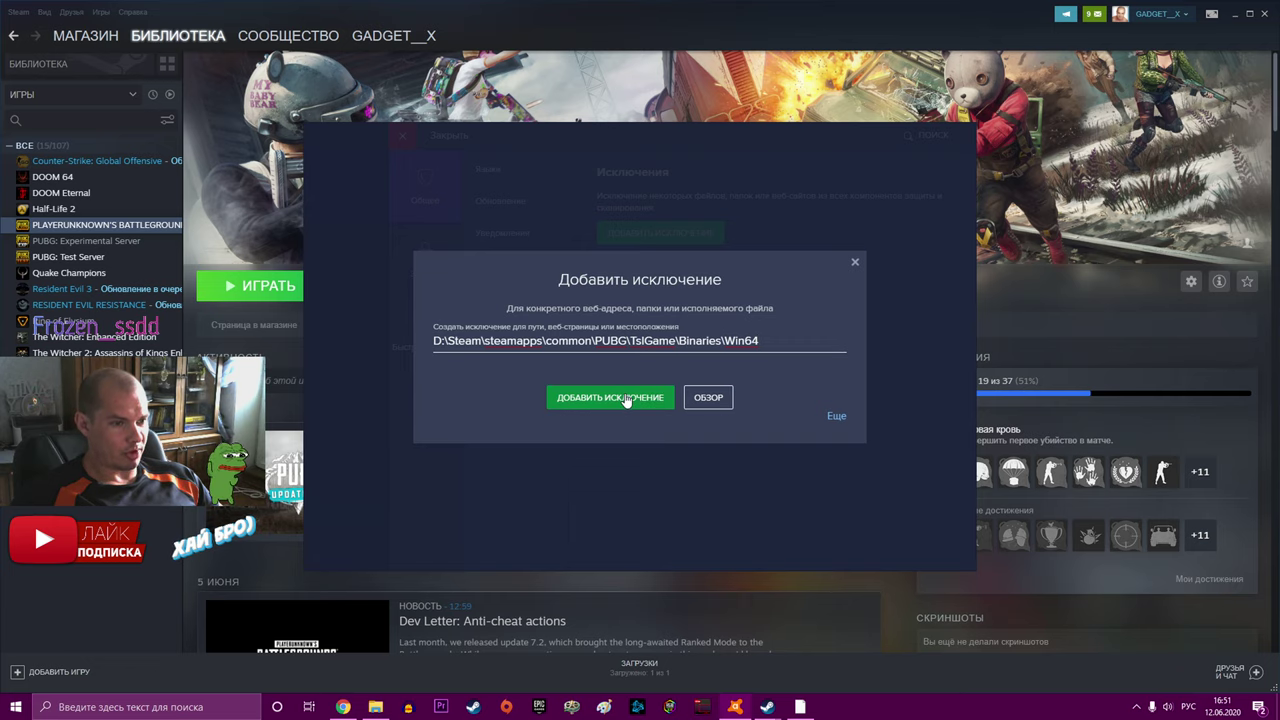
{"action": "left_click", "coordinate": [854, 264]}
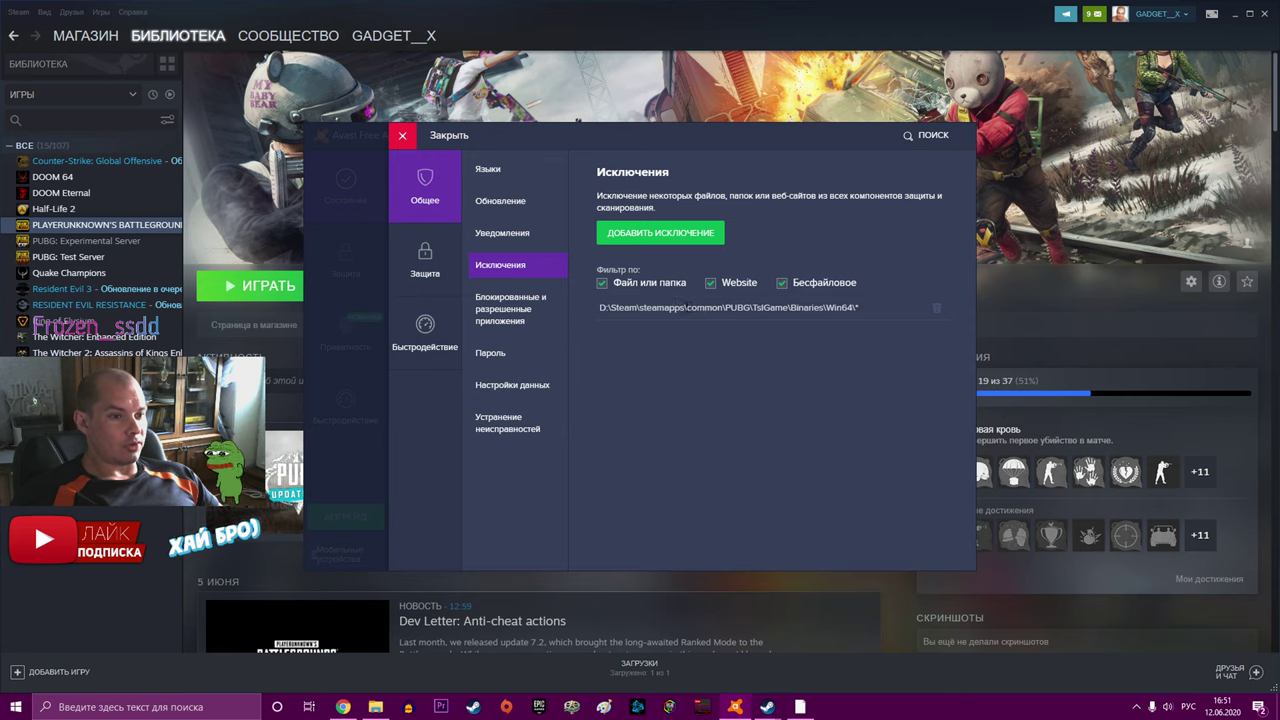
Step: Close the antivirus settings and window, and launch PLAYERUNKNOWN'S BATTLEGROUNDS from the Steam library
{"action": "left_click", "coordinate": [402, 135]}
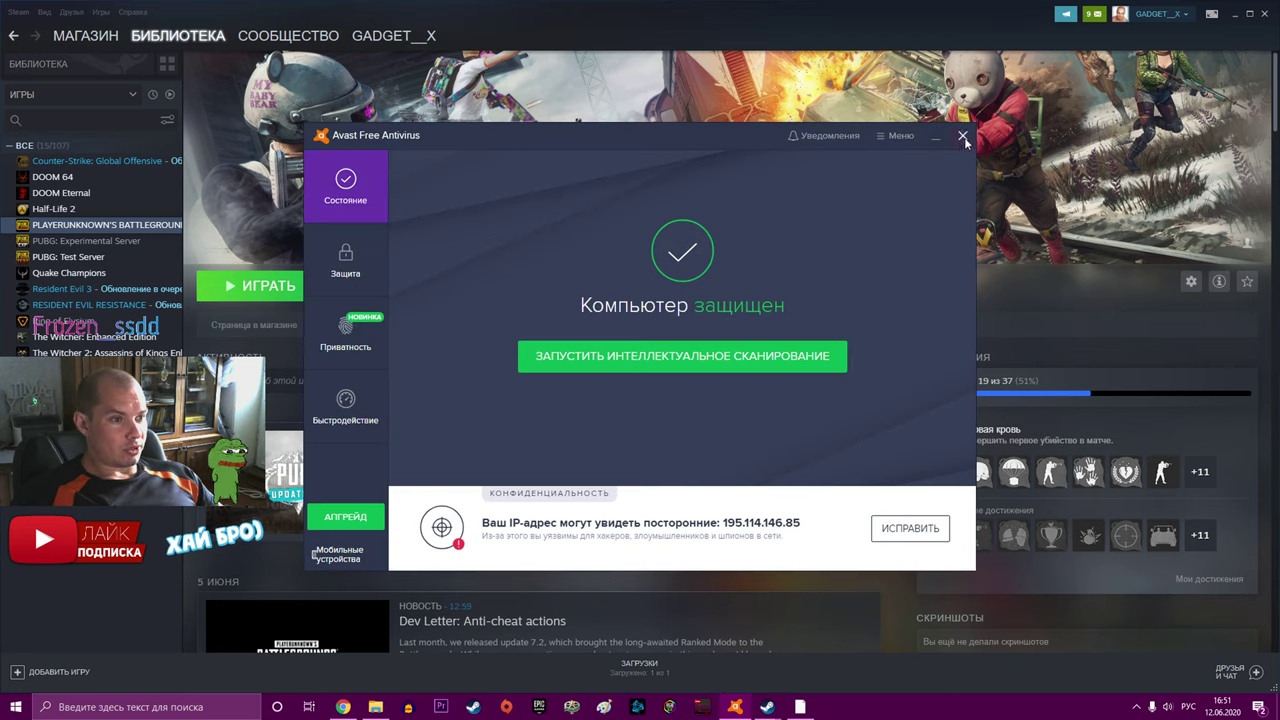
{"action": "left_click", "coordinate": [963, 134]}
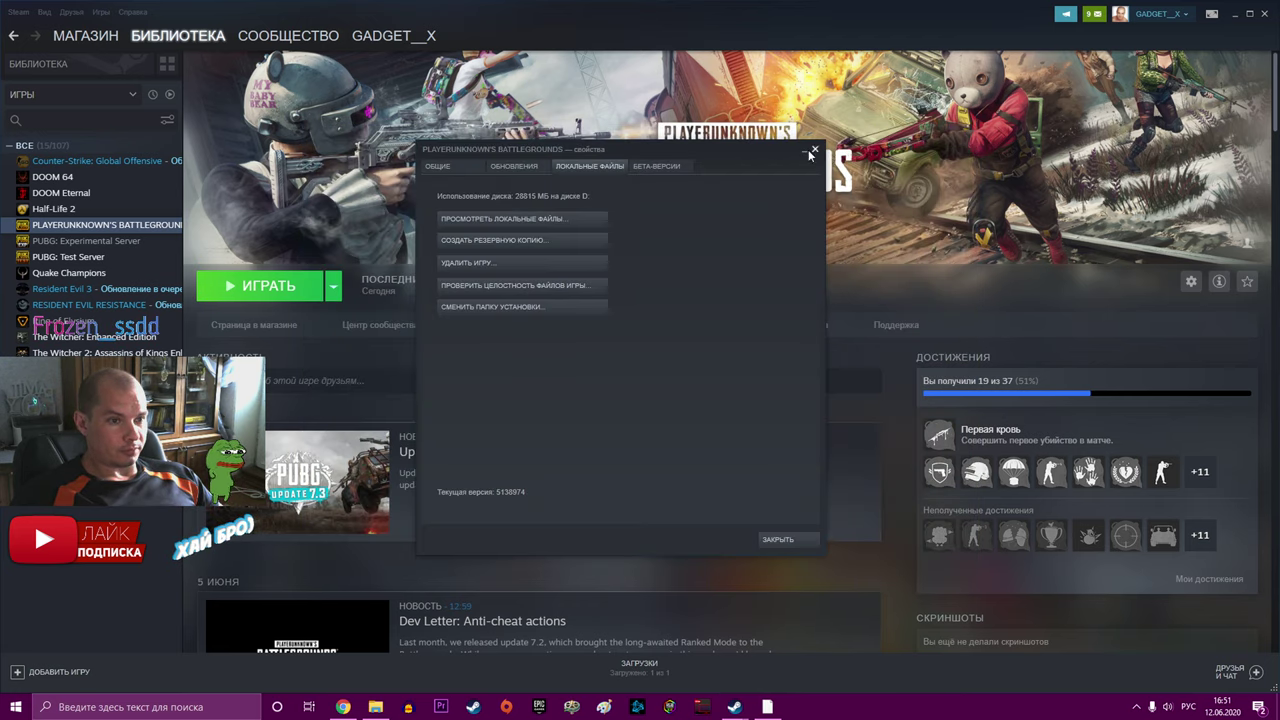
{"action": "left_click_drag", "start_coordinate": [715, 146], "coordinate": [837, 125]}
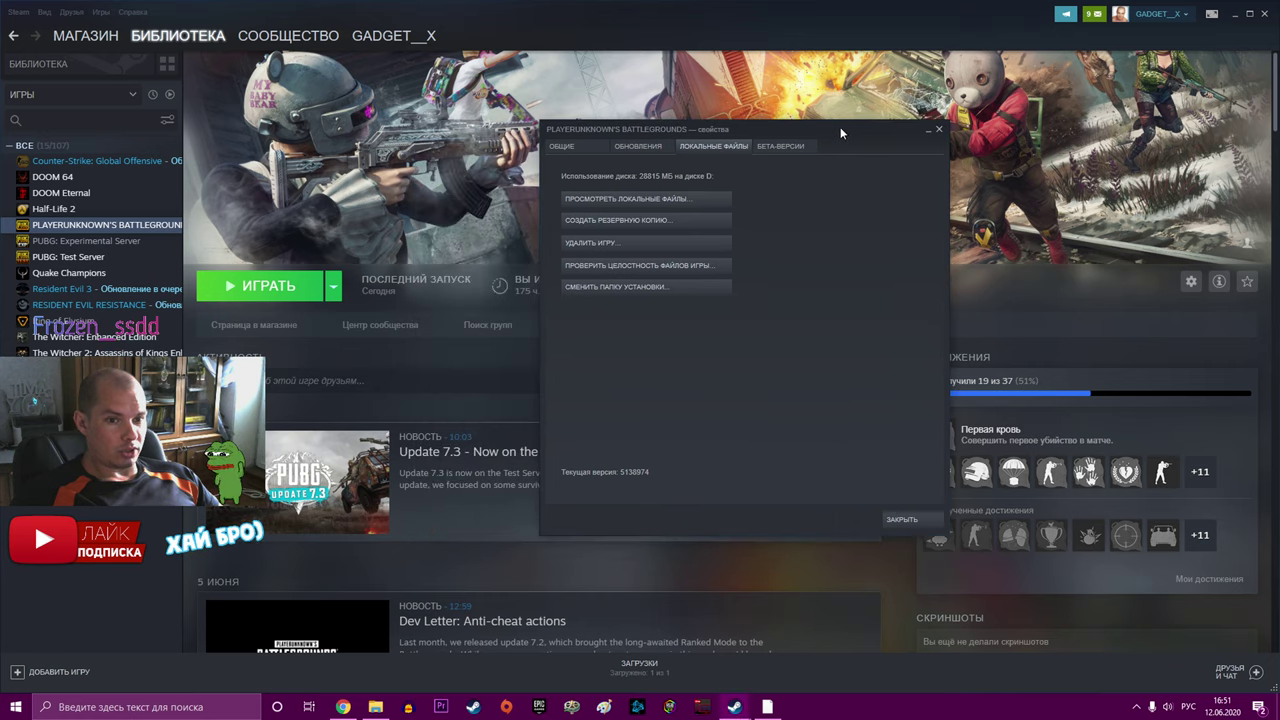
{"action": "left_click", "coordinate": [264, 290]}
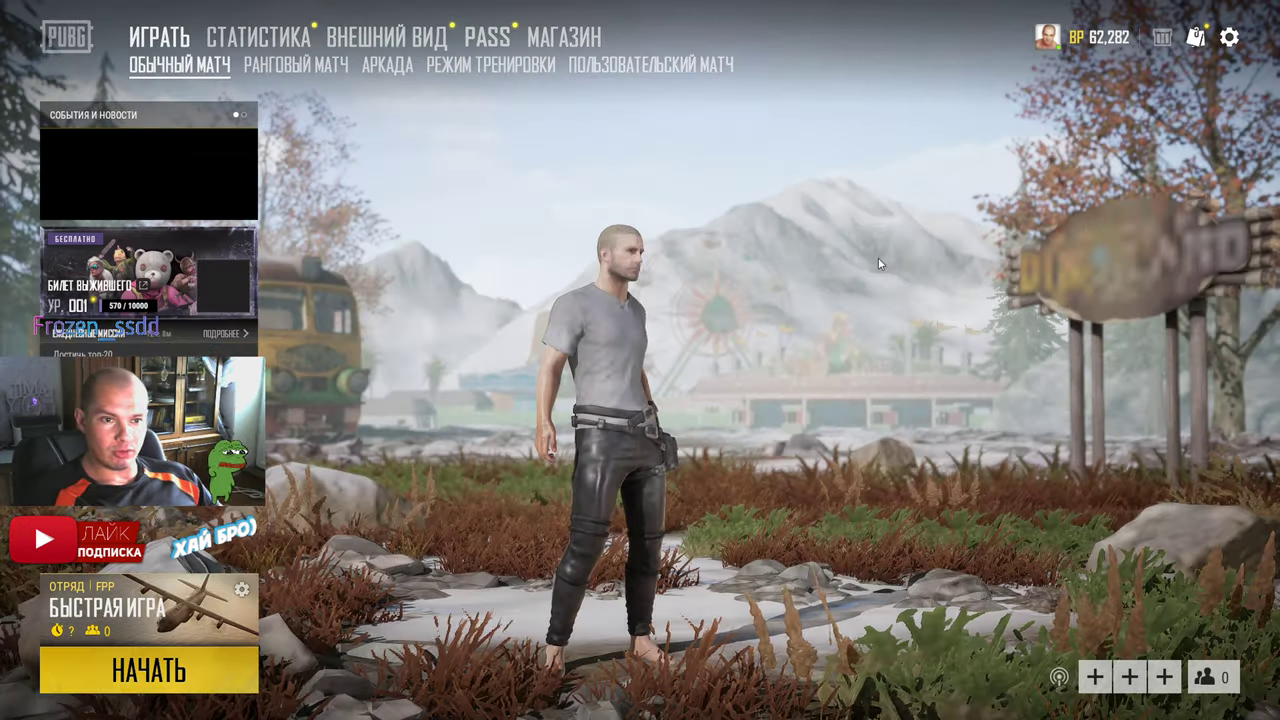
Step: Exit the game to the desktop and close the Steam window and the game's properties window
{"action": "key", "text": "Escape"}
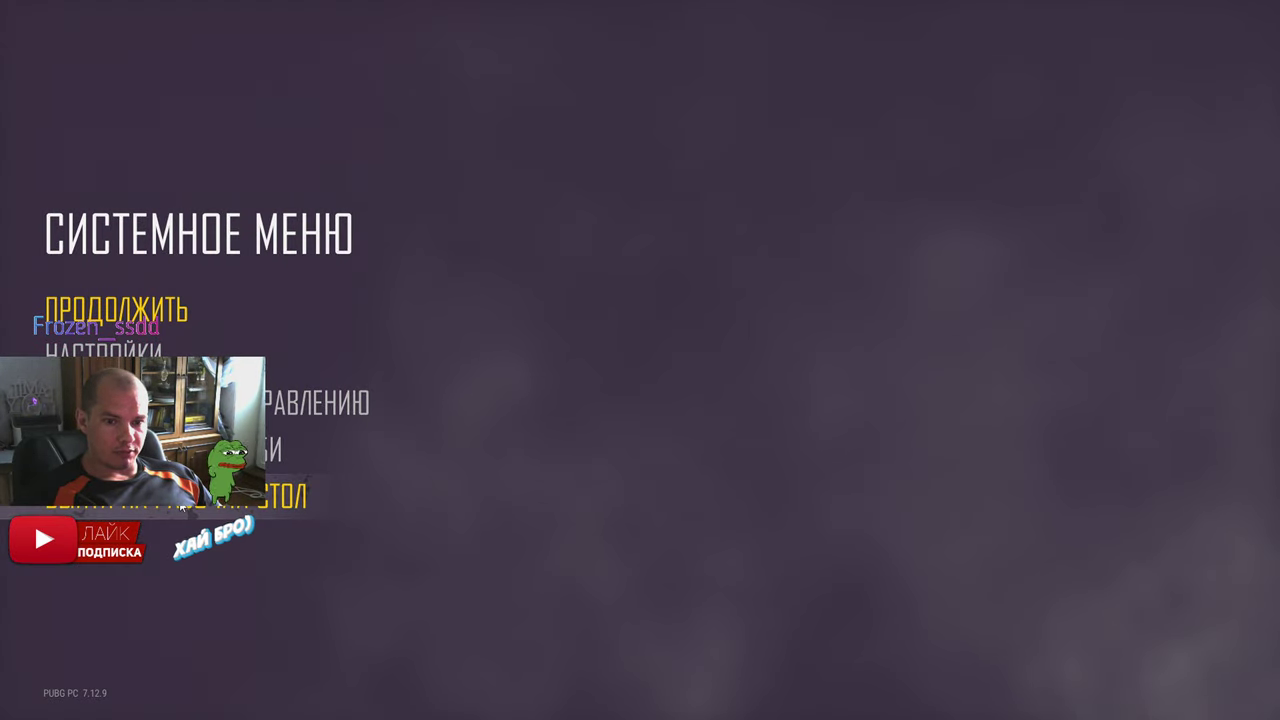
{"action": "left_click", "coordinate": [300, 494]}
{"action": "left_click", "coordinate": [560, 430]}
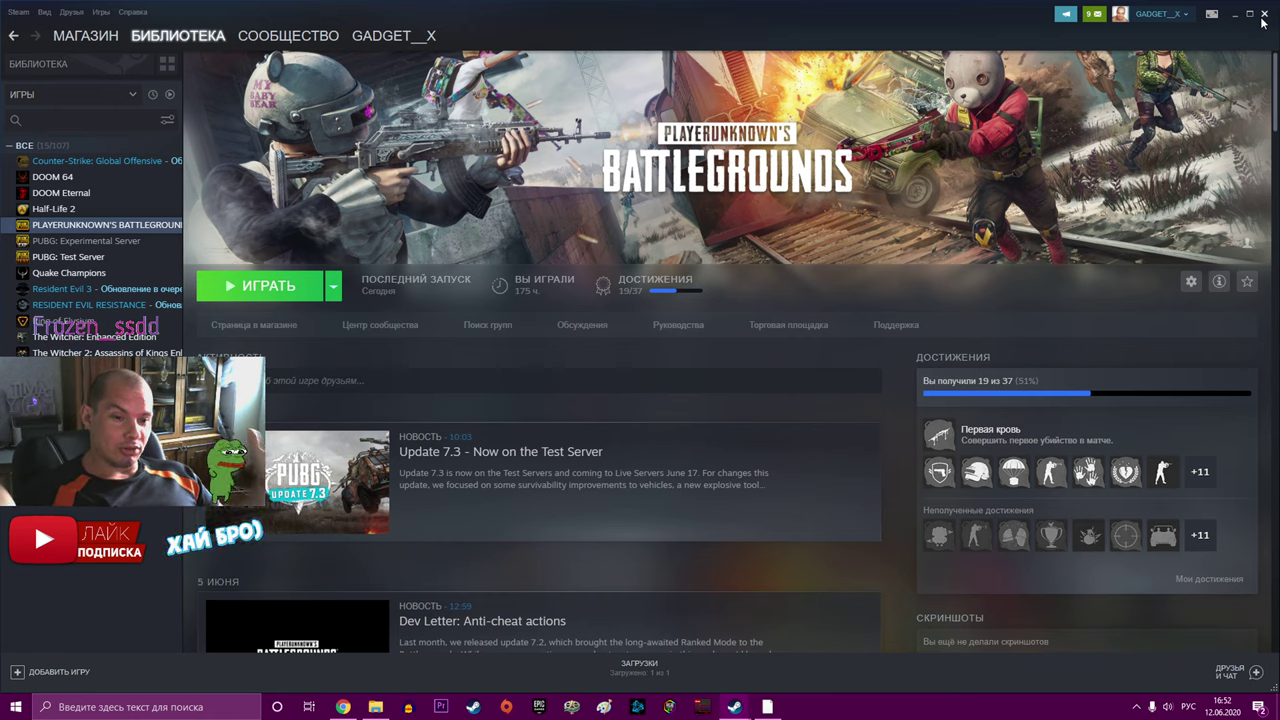
{"action": "left_click", "coordinate": [1264, 14]}
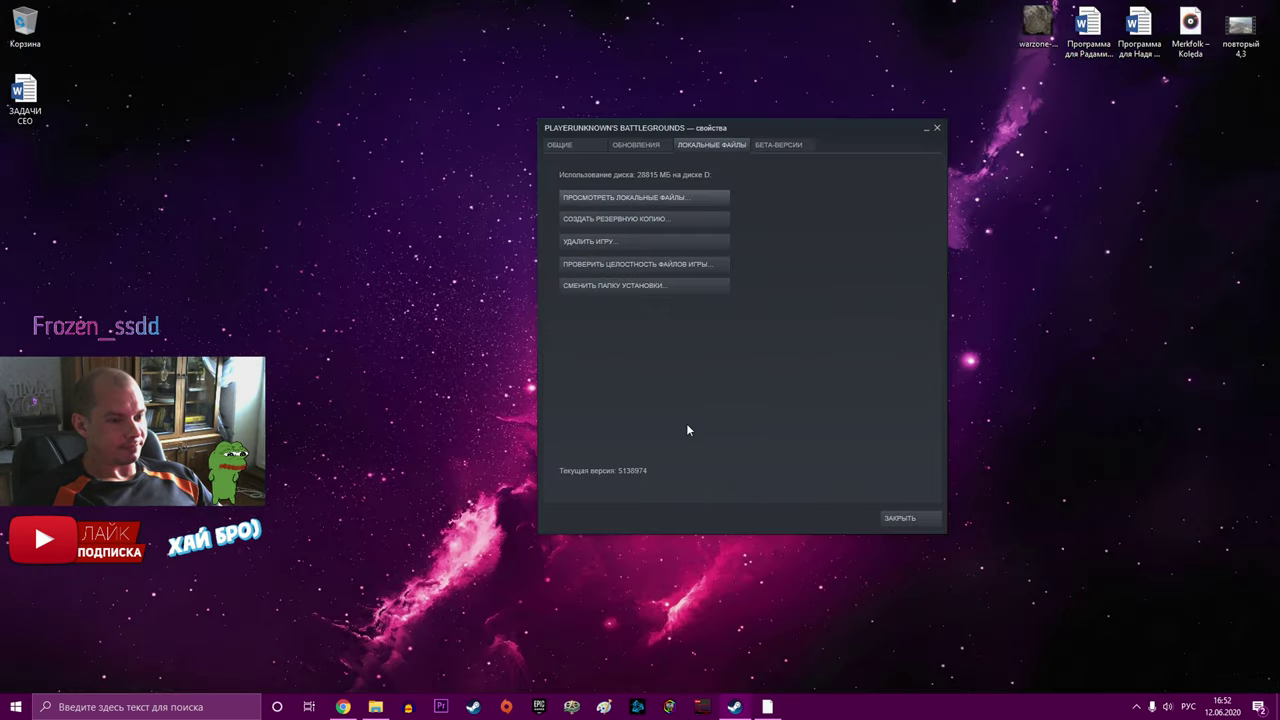
{"action": "left_click", "coordinate": [899, 515]}
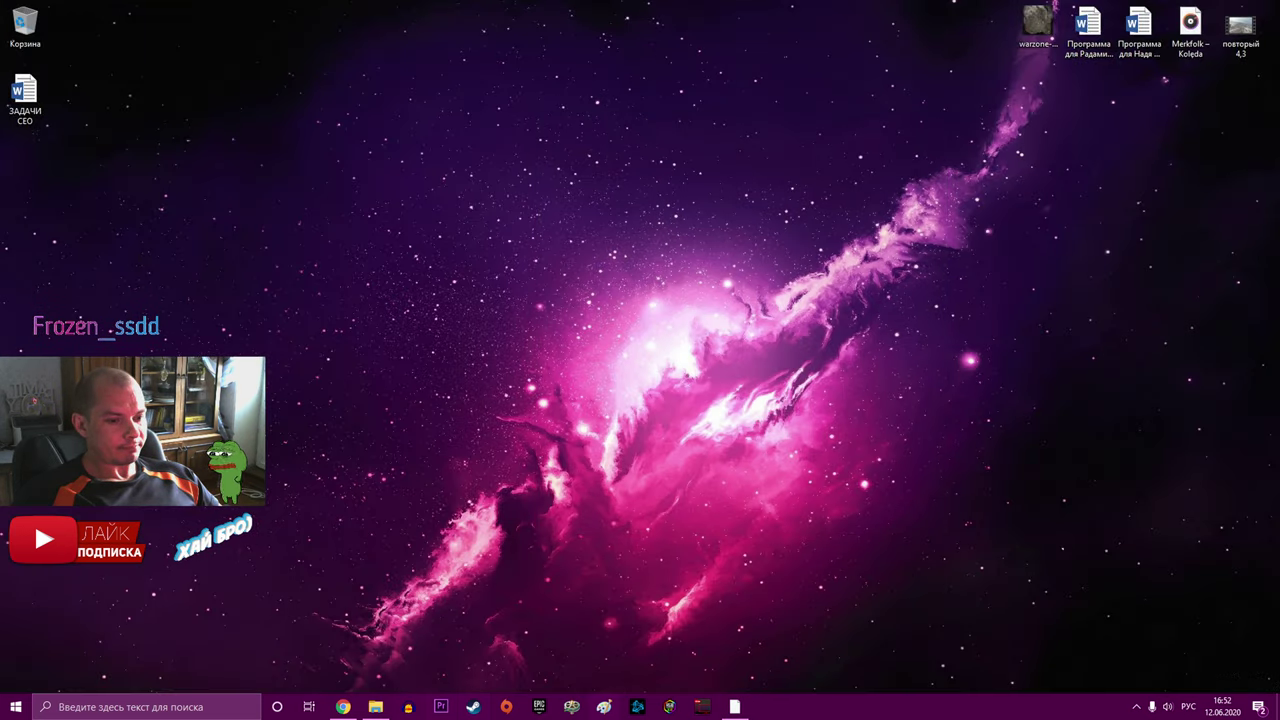